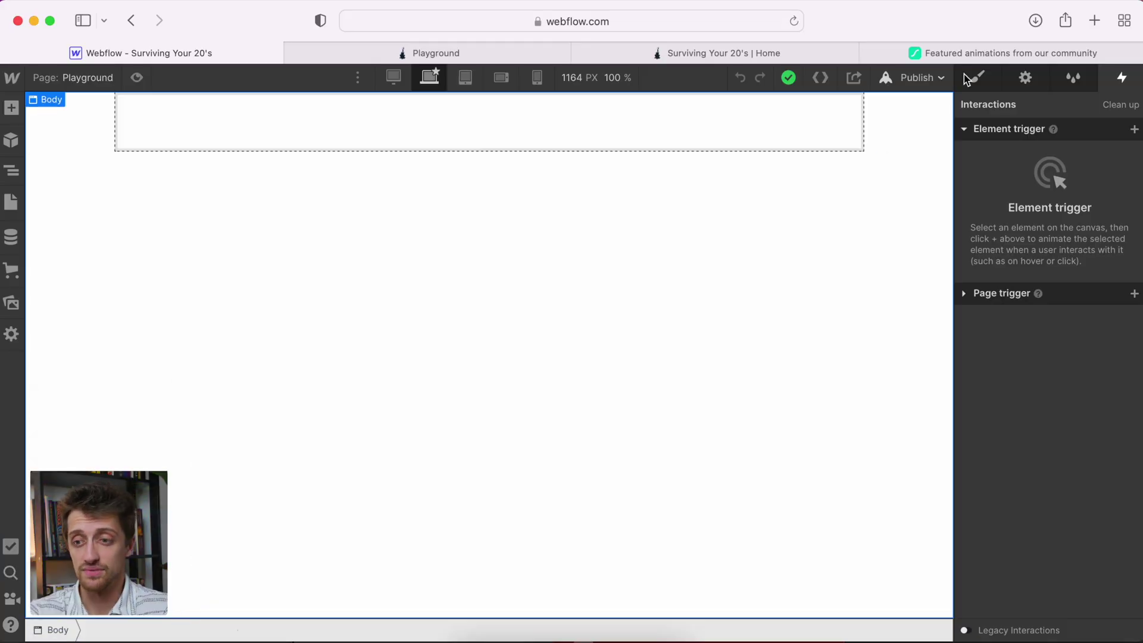
Browse LottieFiles' featured community animations, ending back at the walking tourist character.
left_click(992, 53)
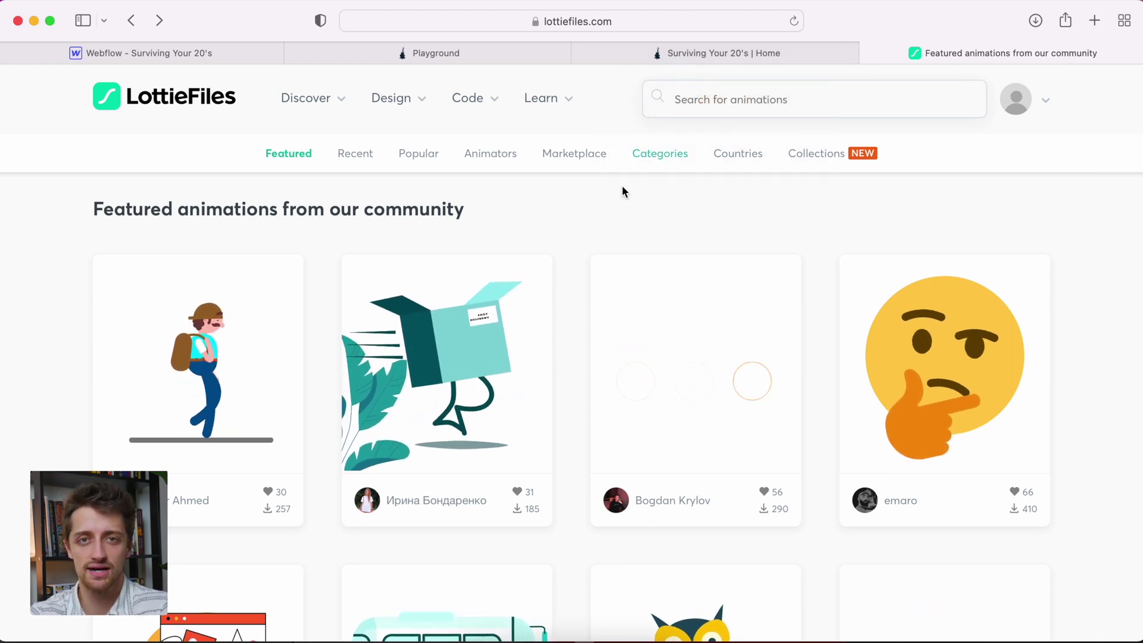
scroll(579, 223, "up", 1)
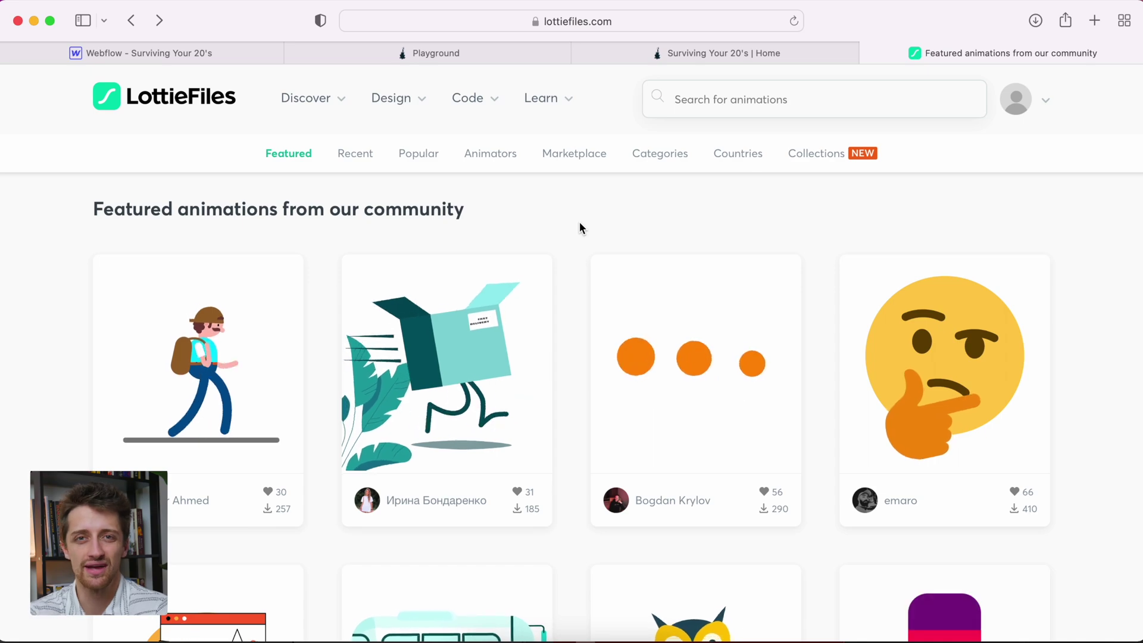
scroll(577, 234, "down", 2)
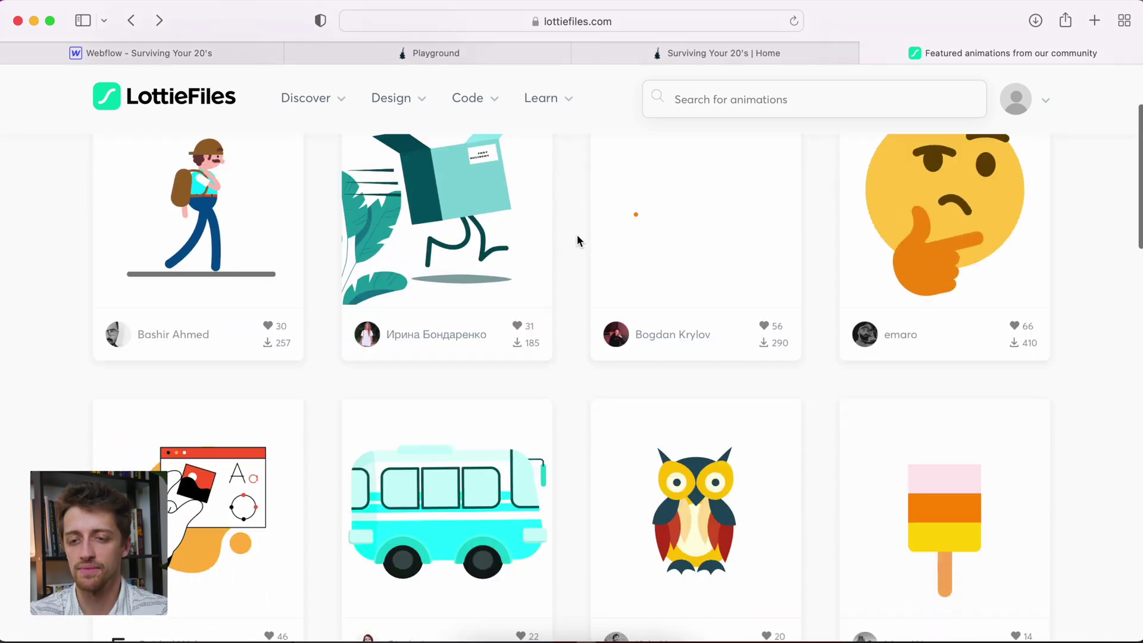
scroll(577, 235, "down", 3)
scroll(577, 235, "down", 4)
scroll(576, 240, "down", 5)
scroll(577, 239, "down", 3)
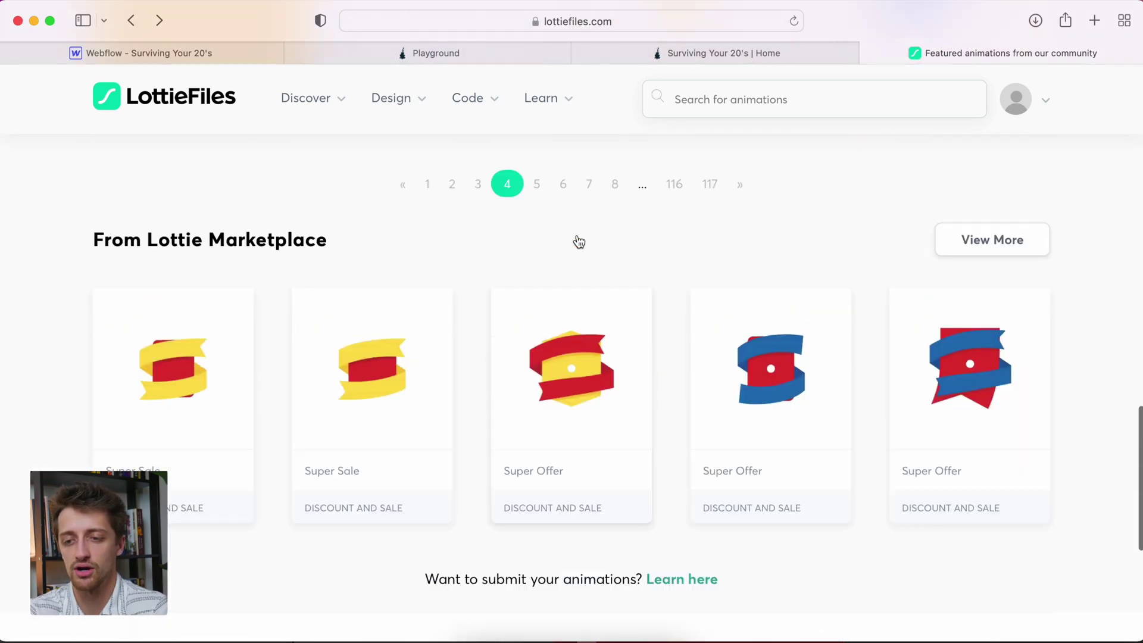
scroll(577, 240, "up", 15)
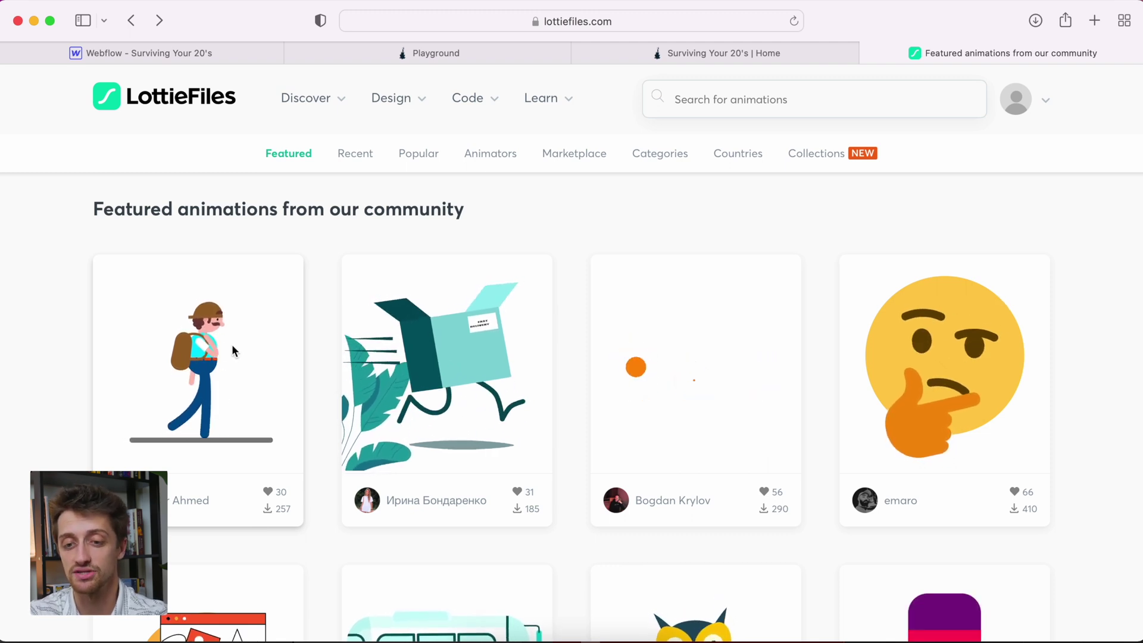
Open 'Tourist Enjoying the Walk', download it as Lottie JSON, and return to Webflow Playground.
left_click(237, 349)
scroll(647, 347, "down", 1)
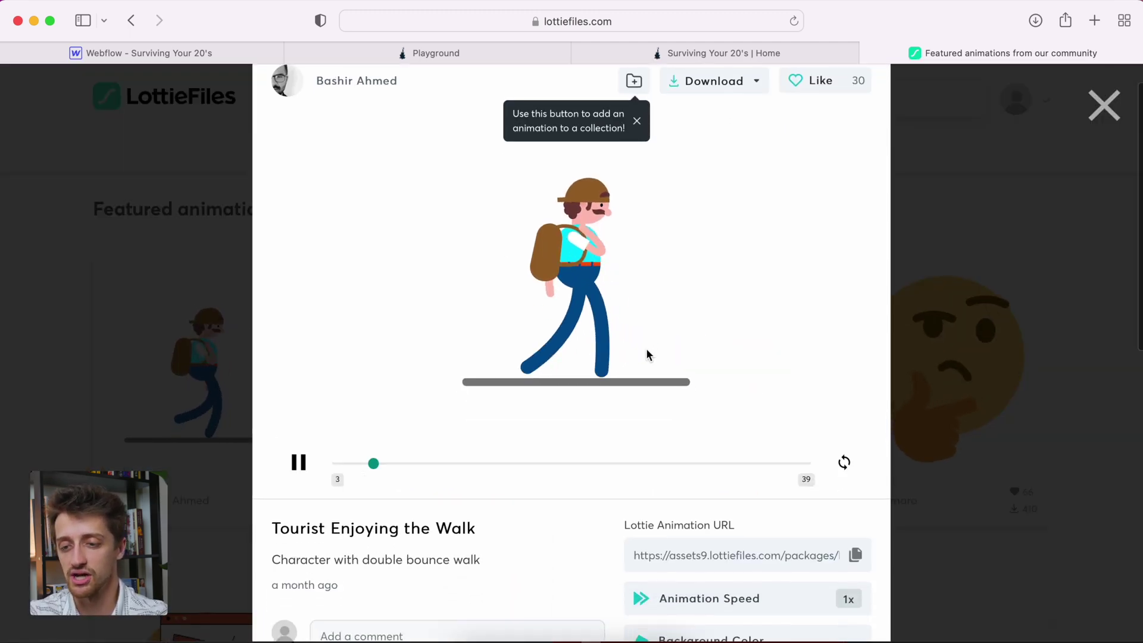
scroll(646, 348, "up", 1)
scroll(645, 347, "down", 1)
left_click(714, 111)
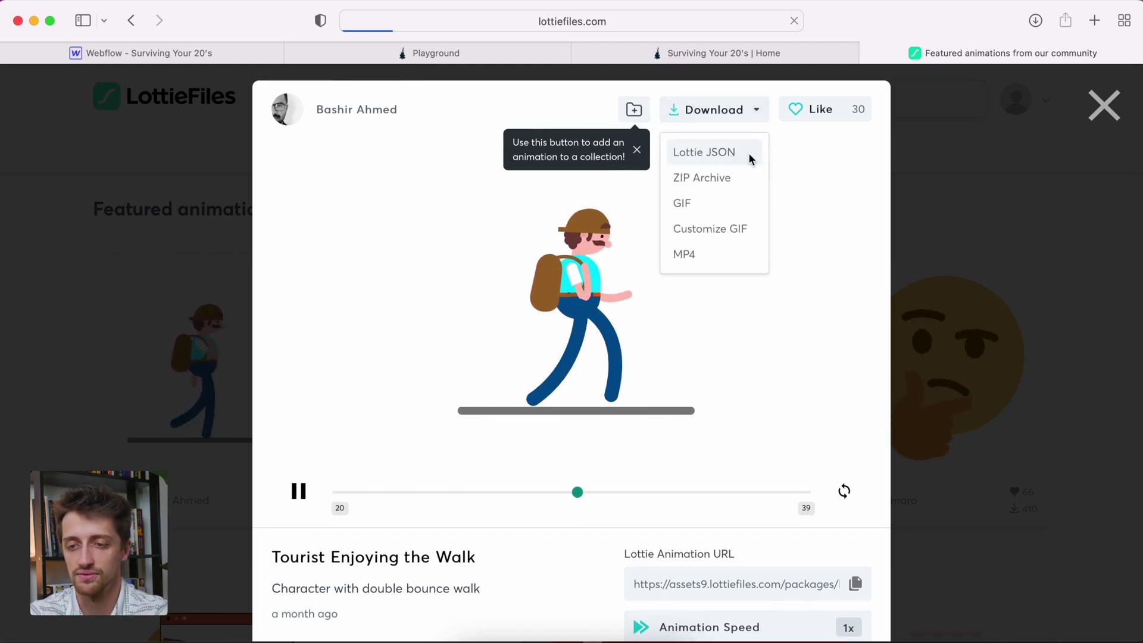
left_click(269, 52)
Drop the downloaded tourist JSON onto the Playground page as a Lottie element 300 px wide.
left_click(1035, 20)
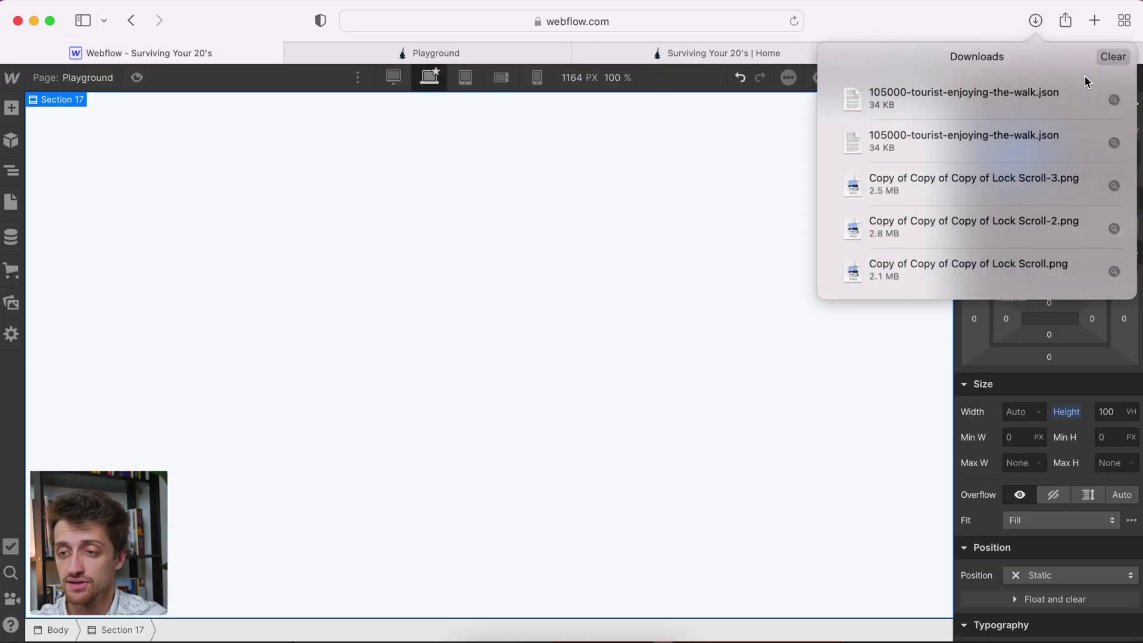
mouse_move(966, 94)
left_mouse_down()
mouse_move(1049, 112)
mouse_move(487, 225)
left_mouse_up()
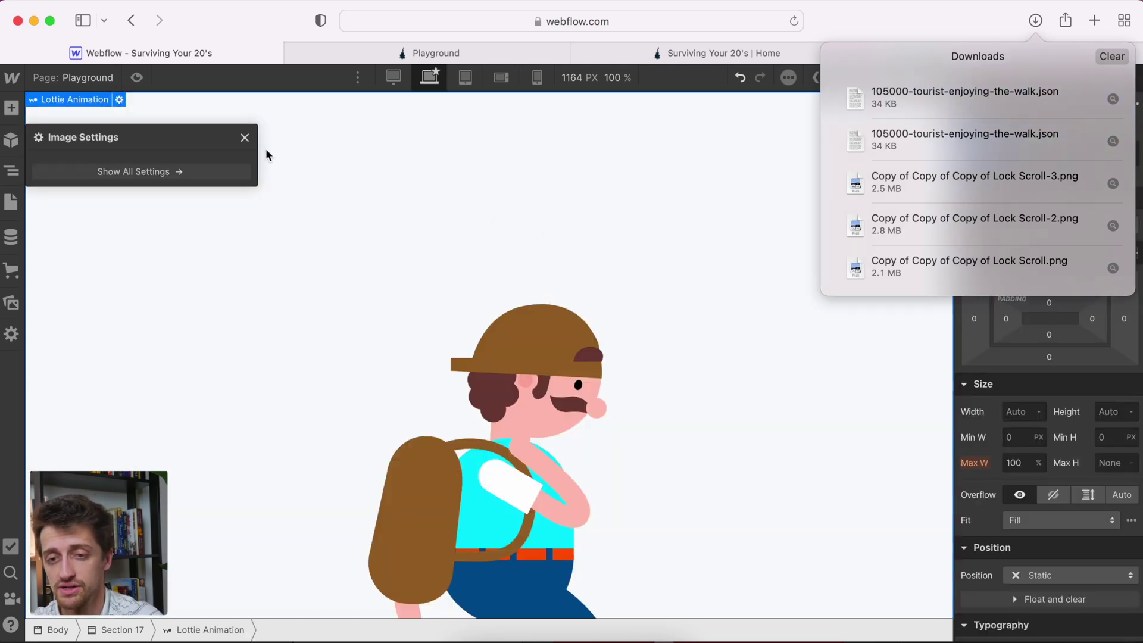
left_click(246, 139)
left_click(1020, 414)
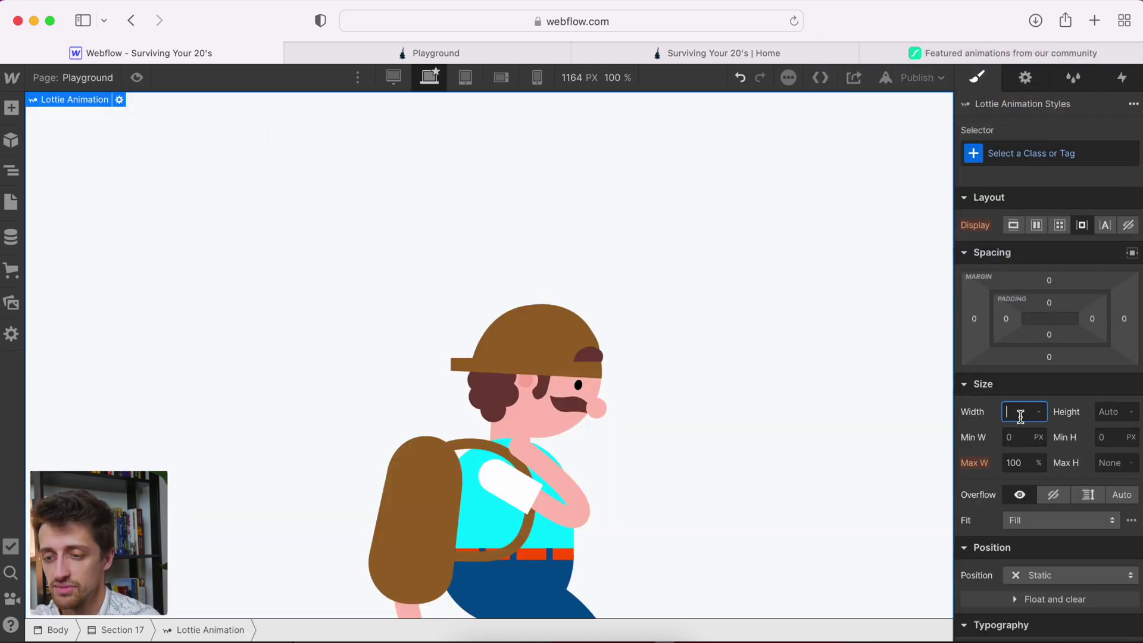
type("100")
key("Return")
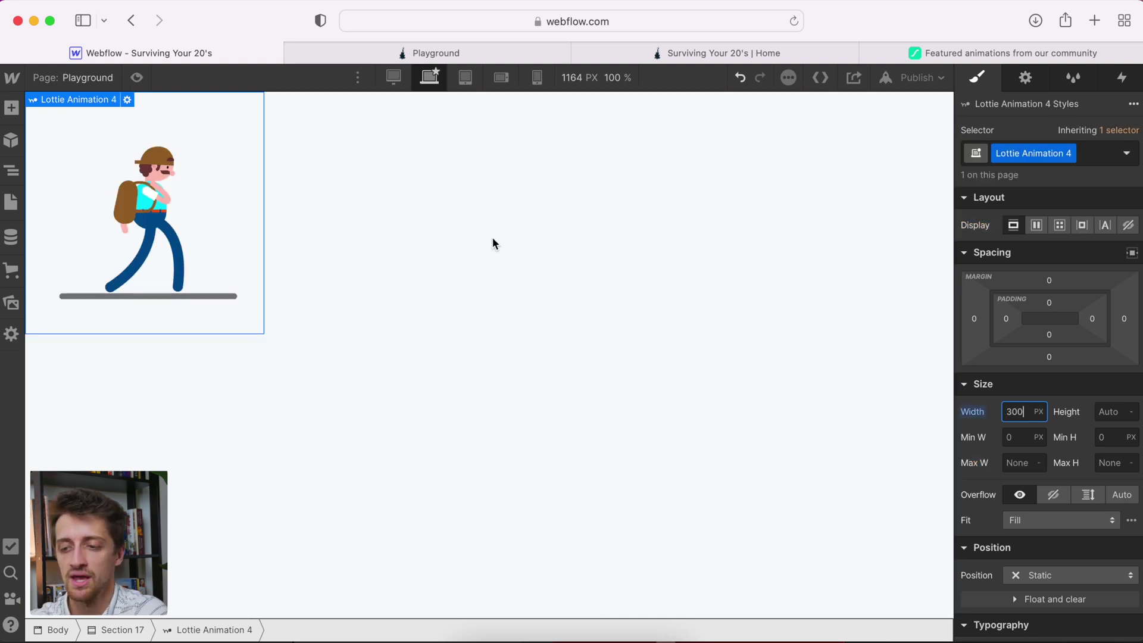
scroll(1061, 434, "down", 3)
scroll(1049, 415, "down", 2)
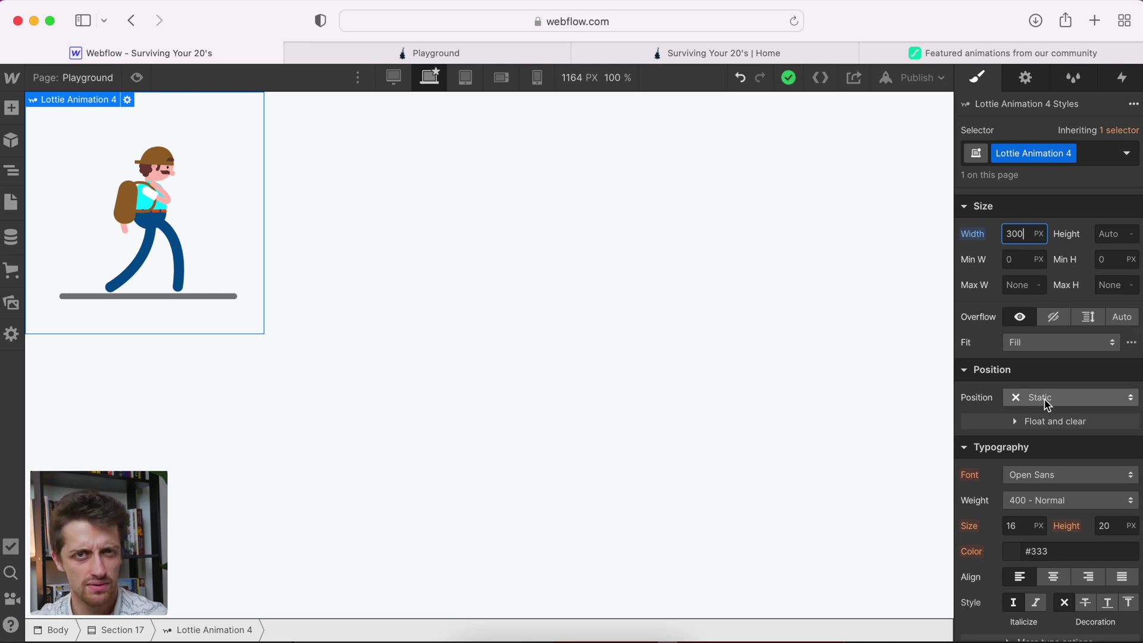
Make the tourist Lottie position Fixed, pinned left with 0% offsets at full height.
left_click(1046, 402)
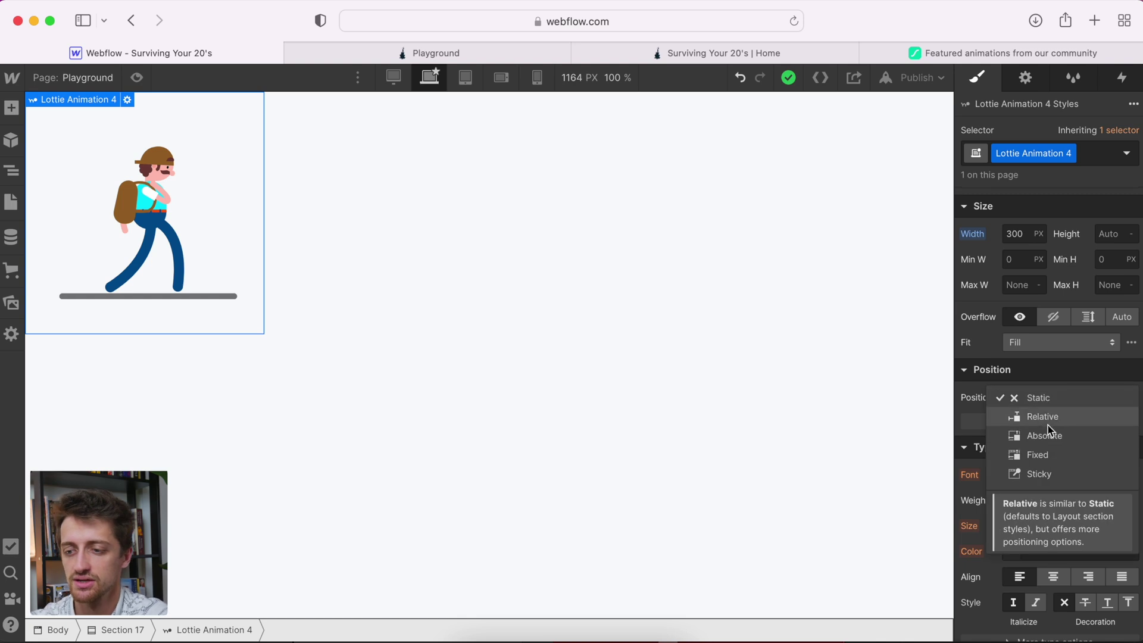
left_click(1048, 455)
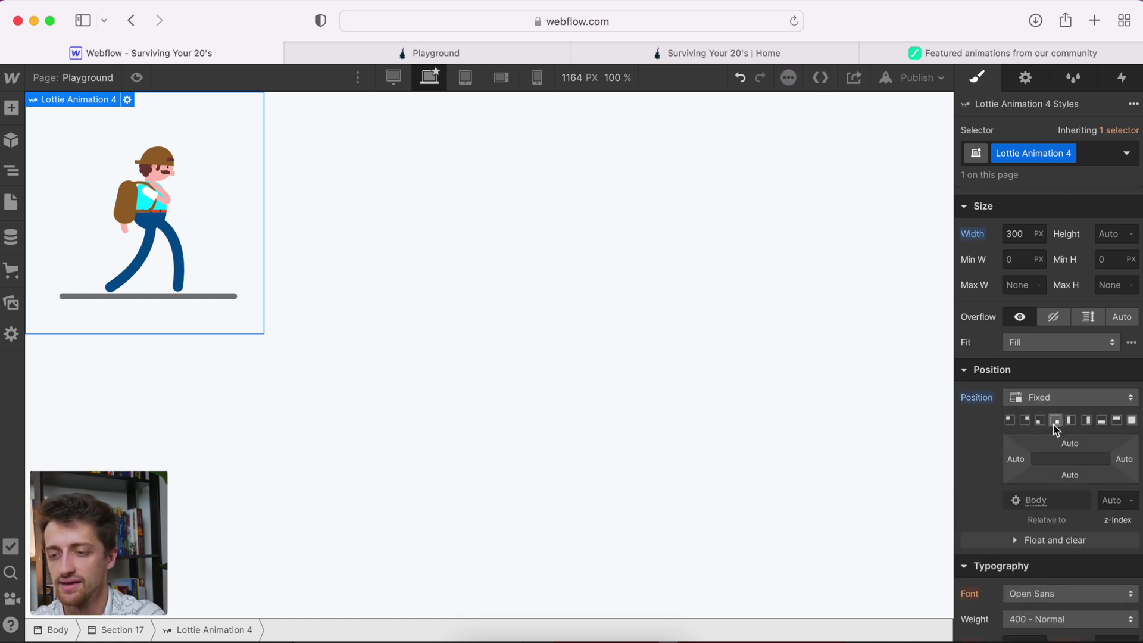
left_click(1069, 420)
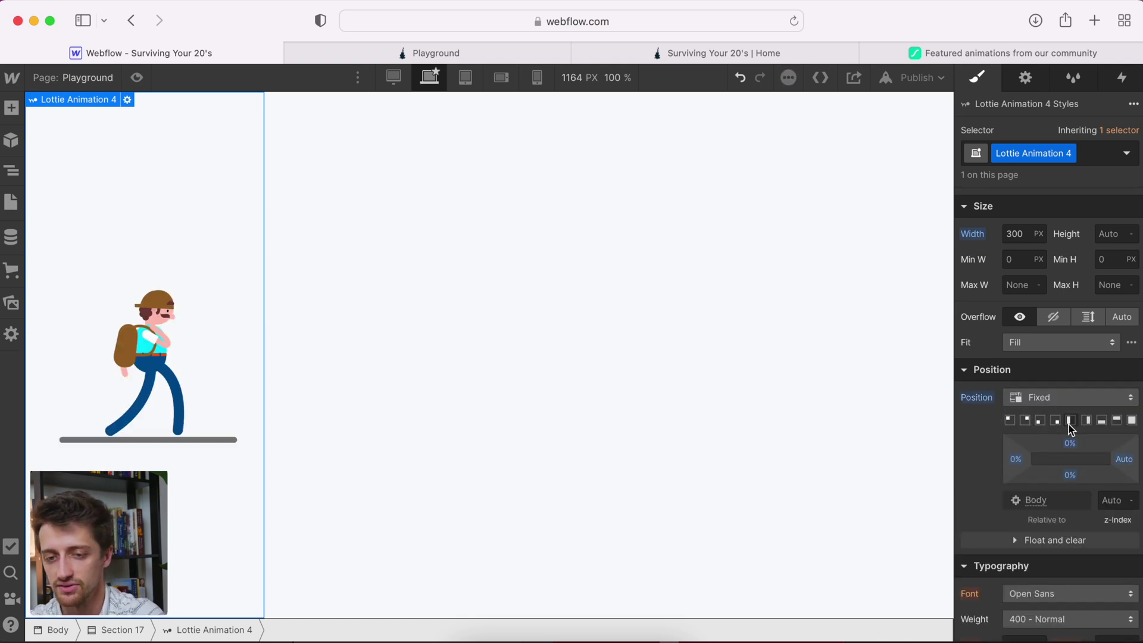
scroll(397, 394, "down", 10)
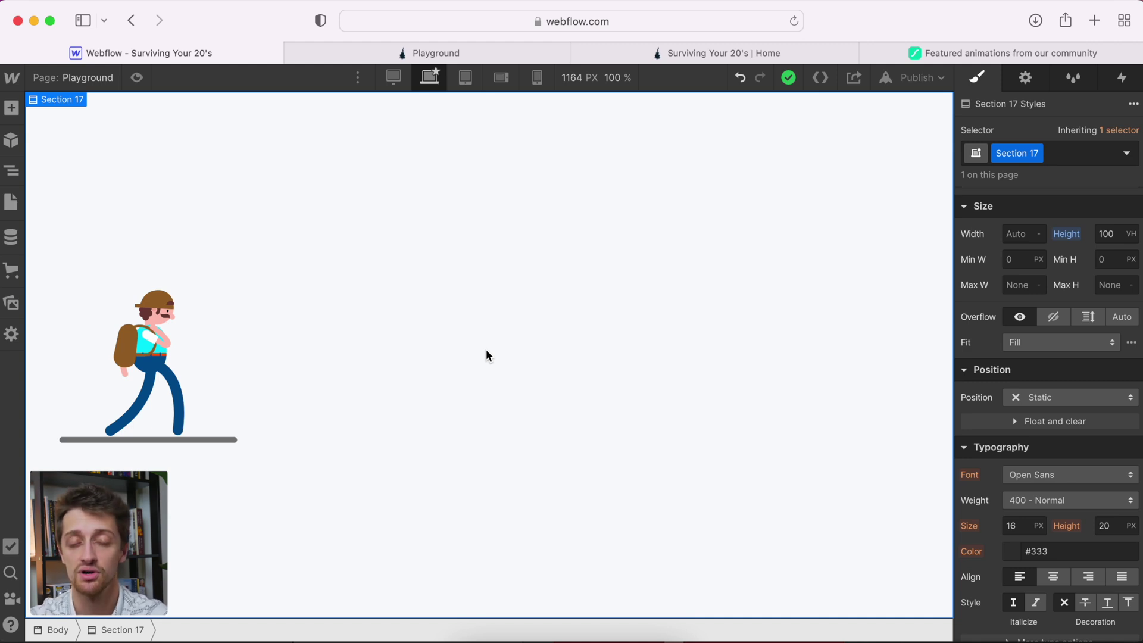
left_click(170, 353)
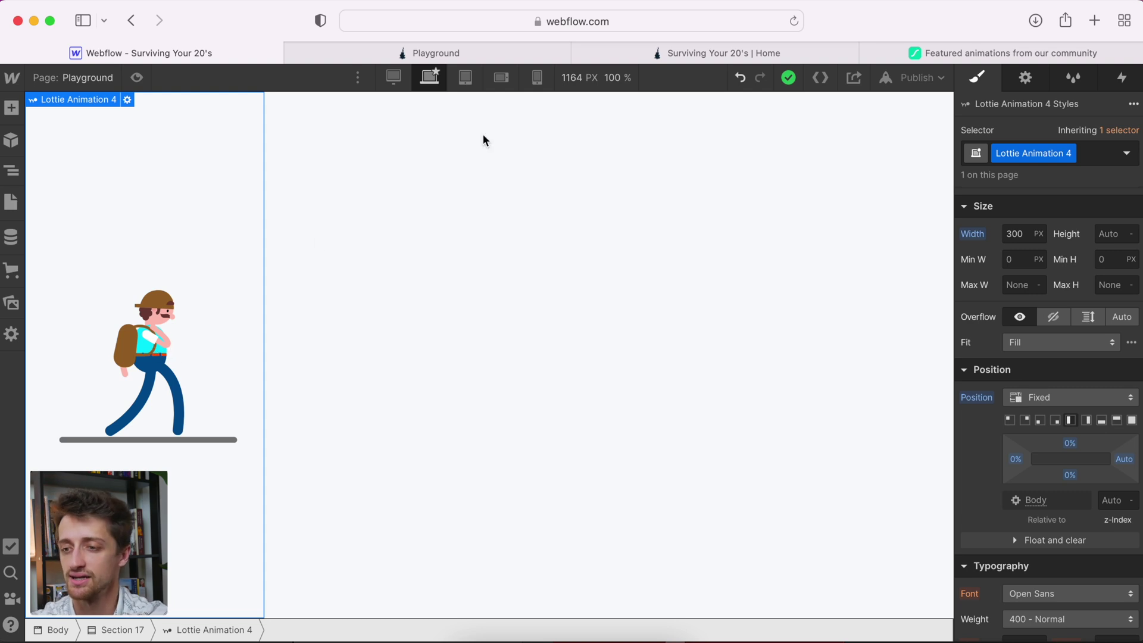
Add a While page is scrolling trigger that plays a new scroll animation.
left_click(1122, 79)
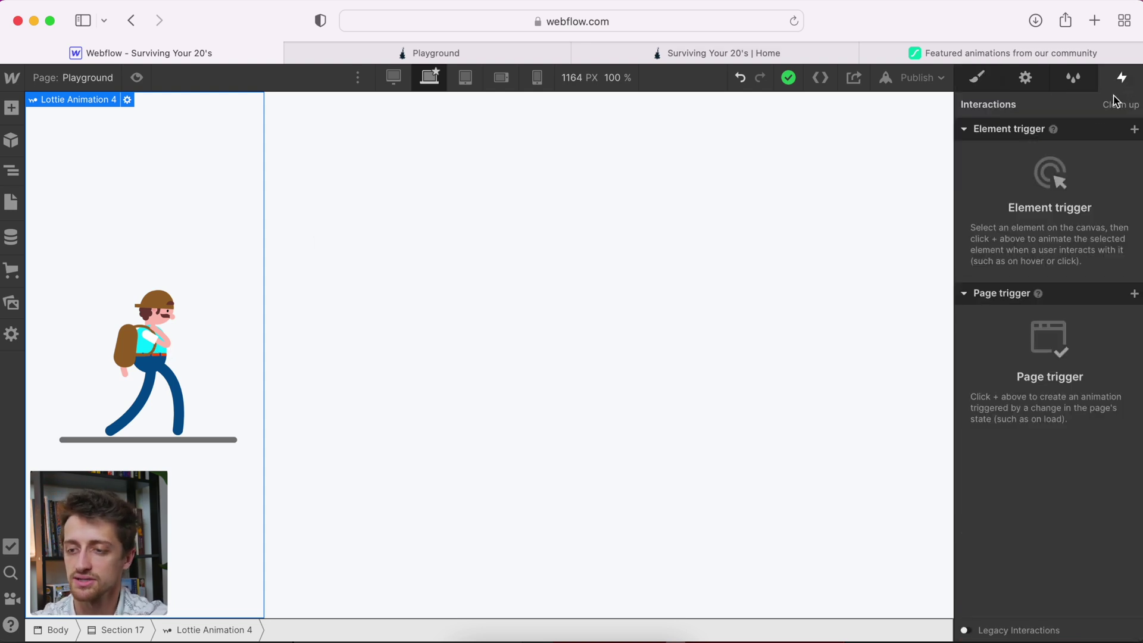
left_click(1135, 295)
mouse_move(1036, 339)
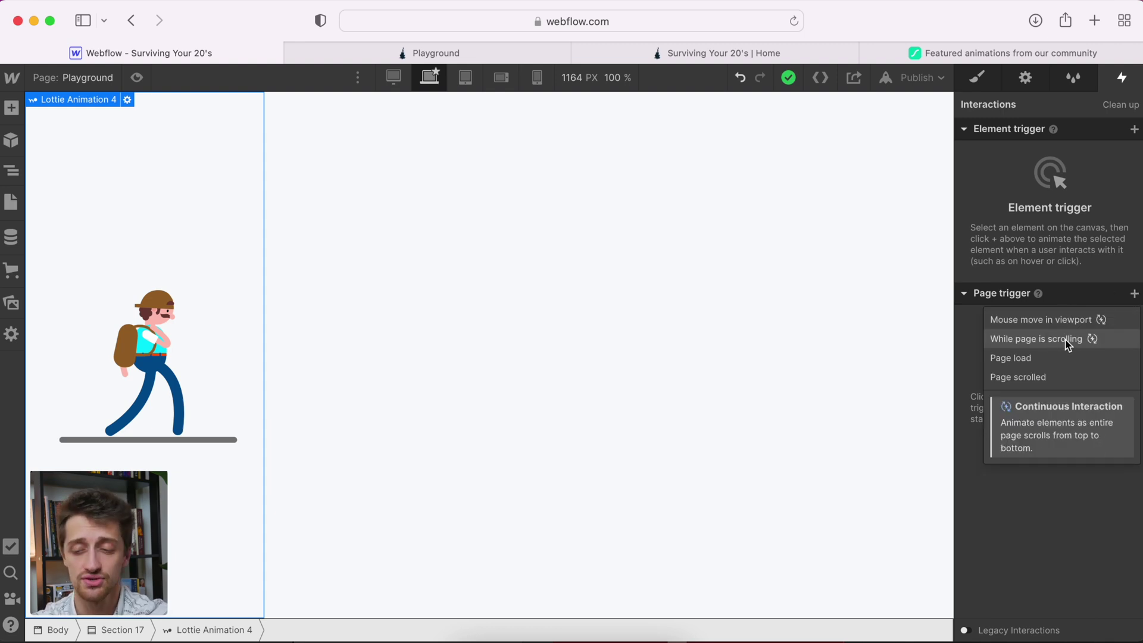
left_click(1067, 339)
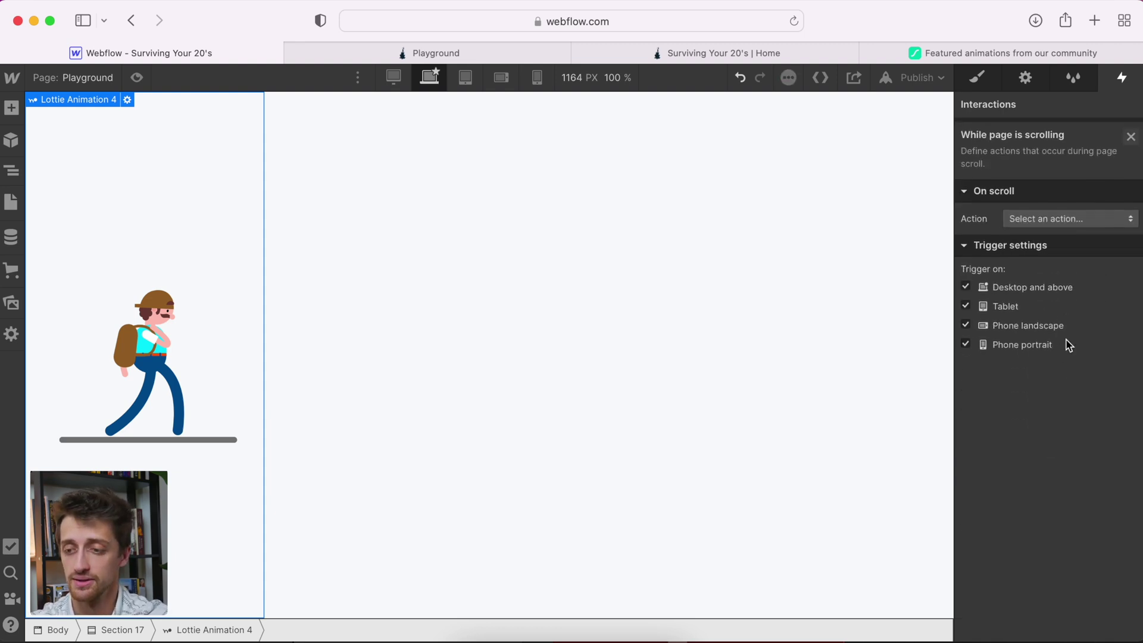
left_click(1058, 215)
left_click(1051, 252)
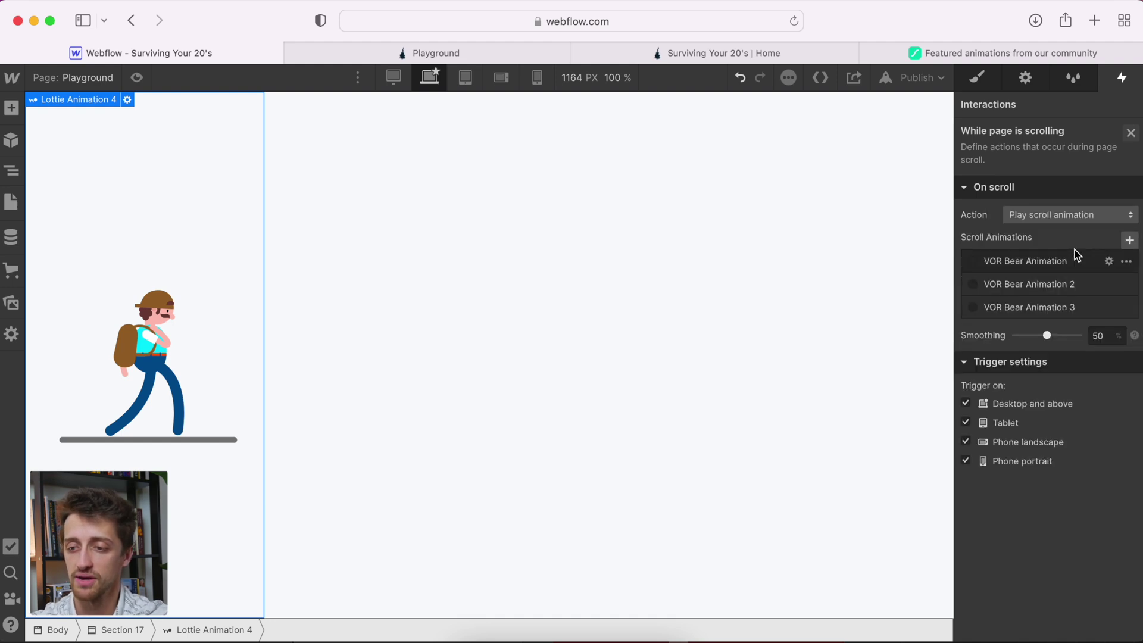
left_click(1129, 241)
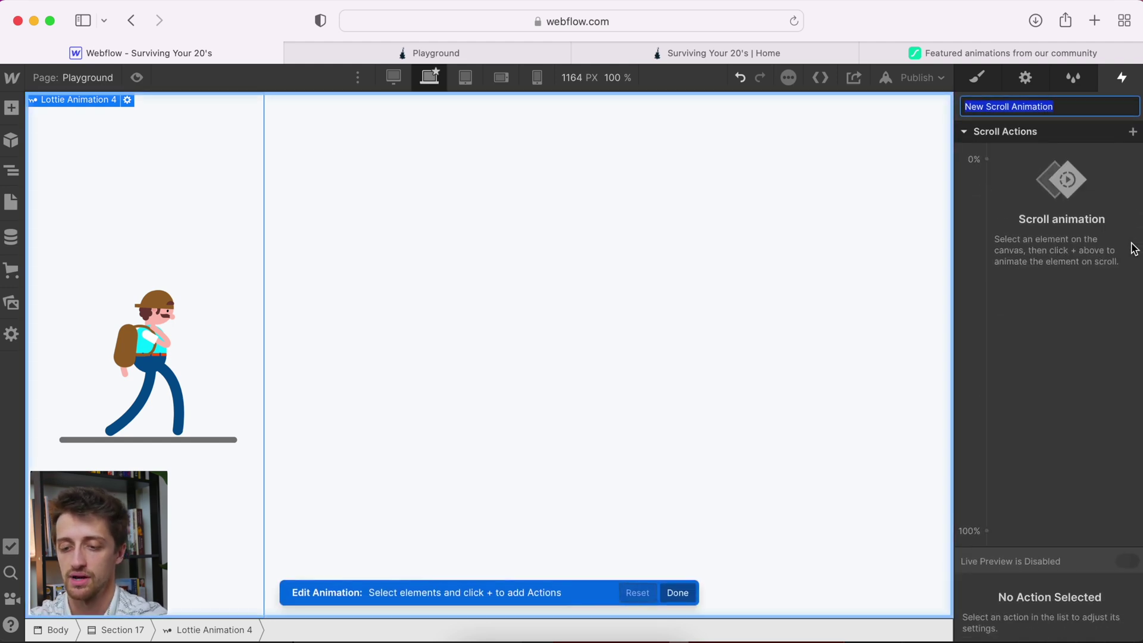
type("Chester Walks")
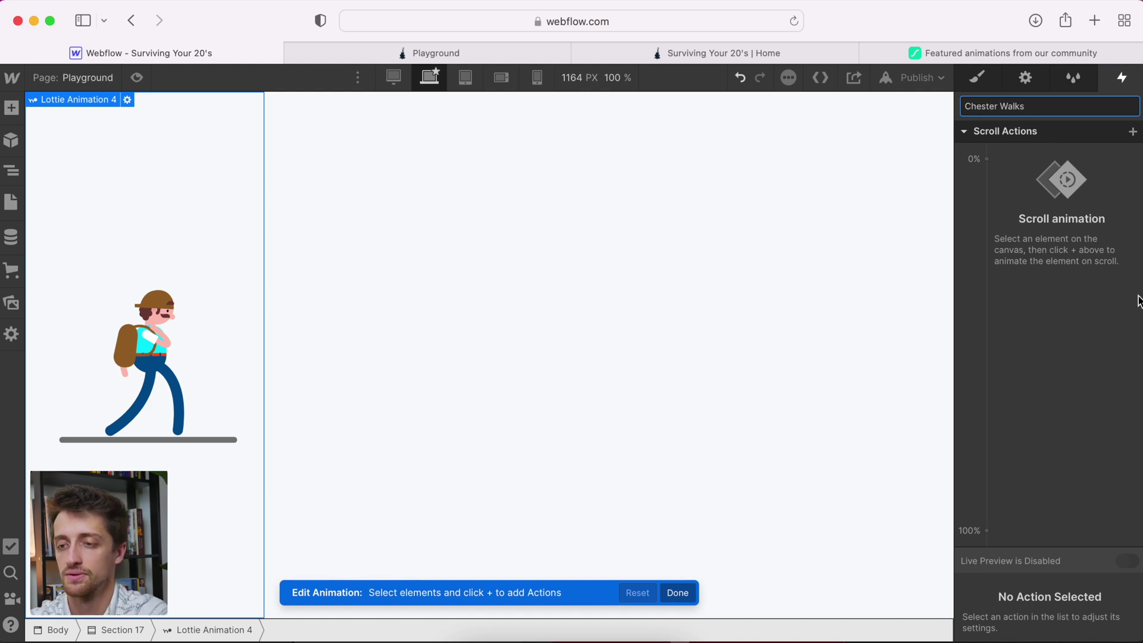
Enter 'Chester Walks' as the new scroll animation's name.
key("Return")
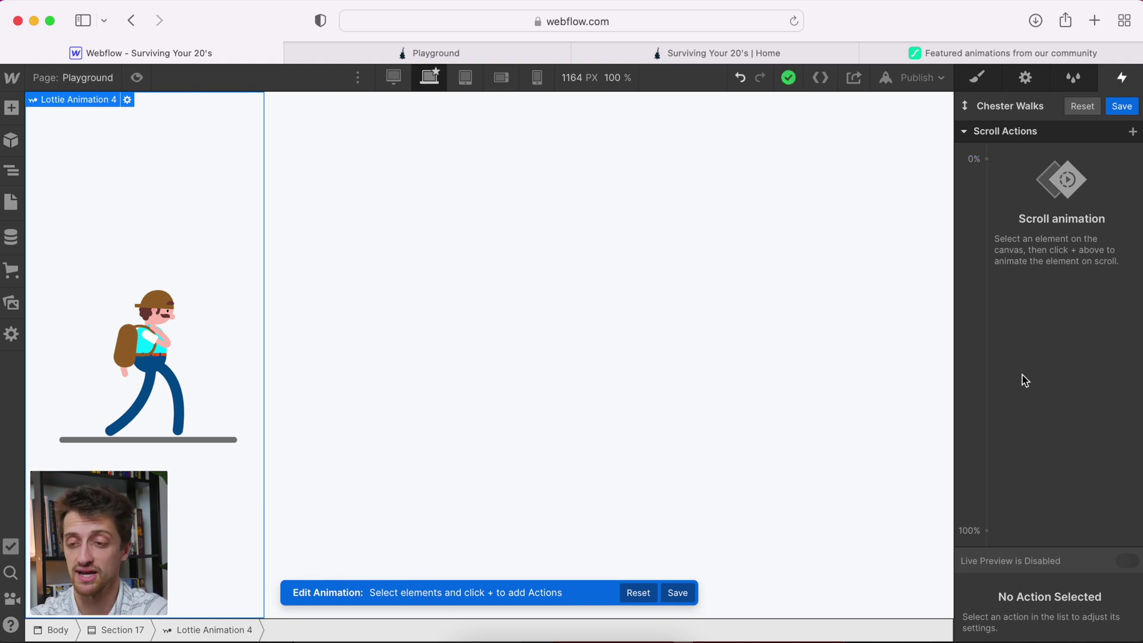
mouse_move(976, 159)
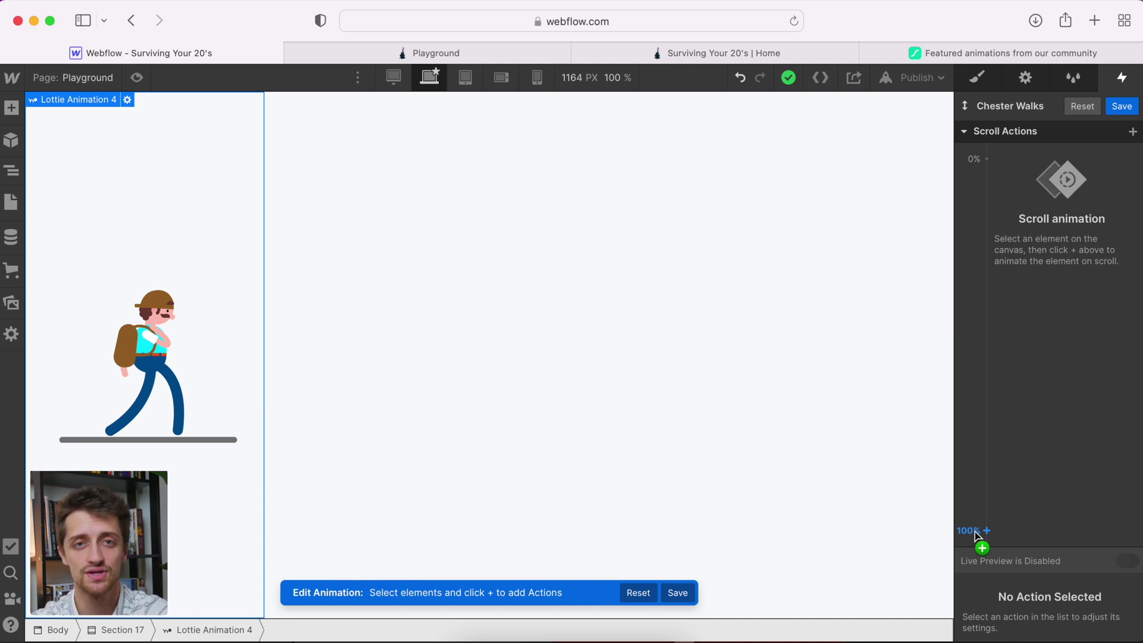
left_click(982, 166)
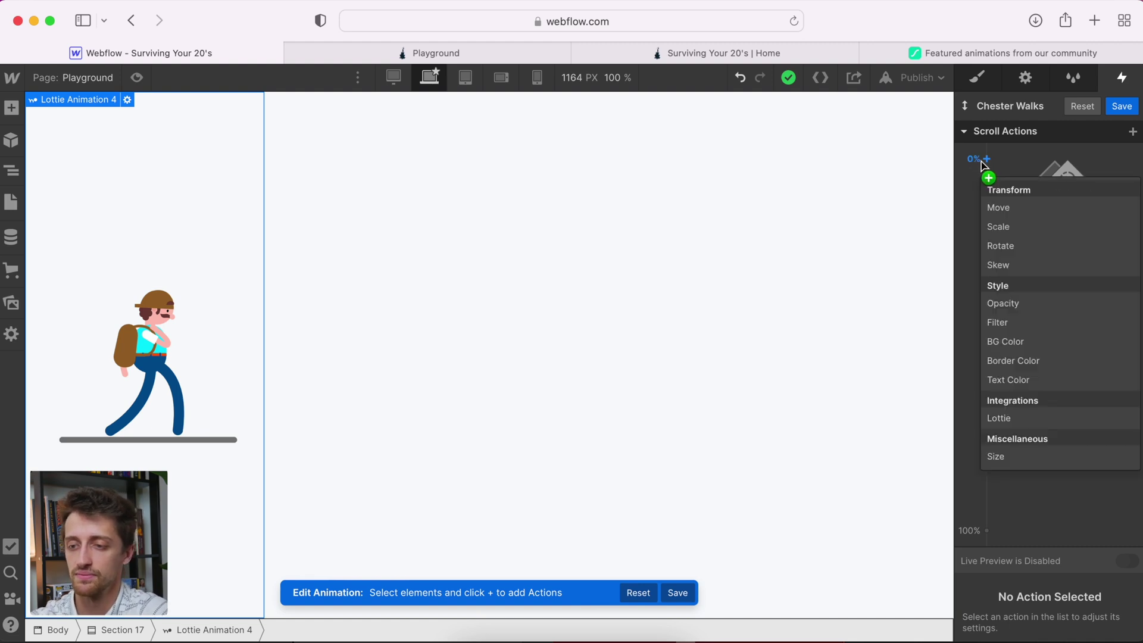
Add Lottie keyframes running from frame 0 at 0% to the last frame at 100%.
left_click(1029, 420)
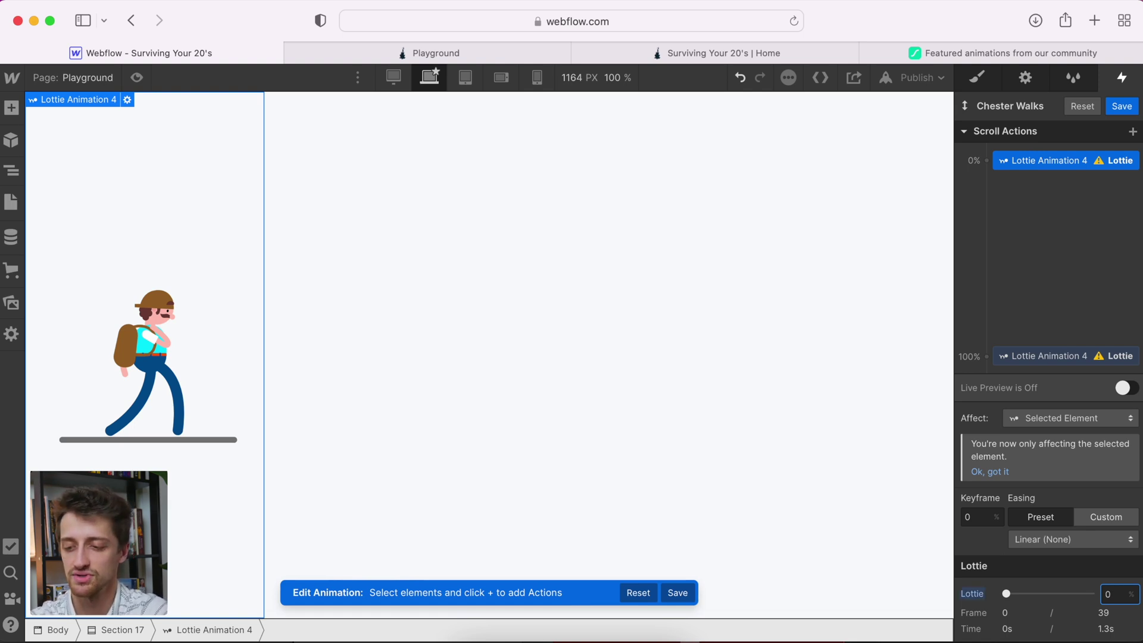
left_click(1063, 356)
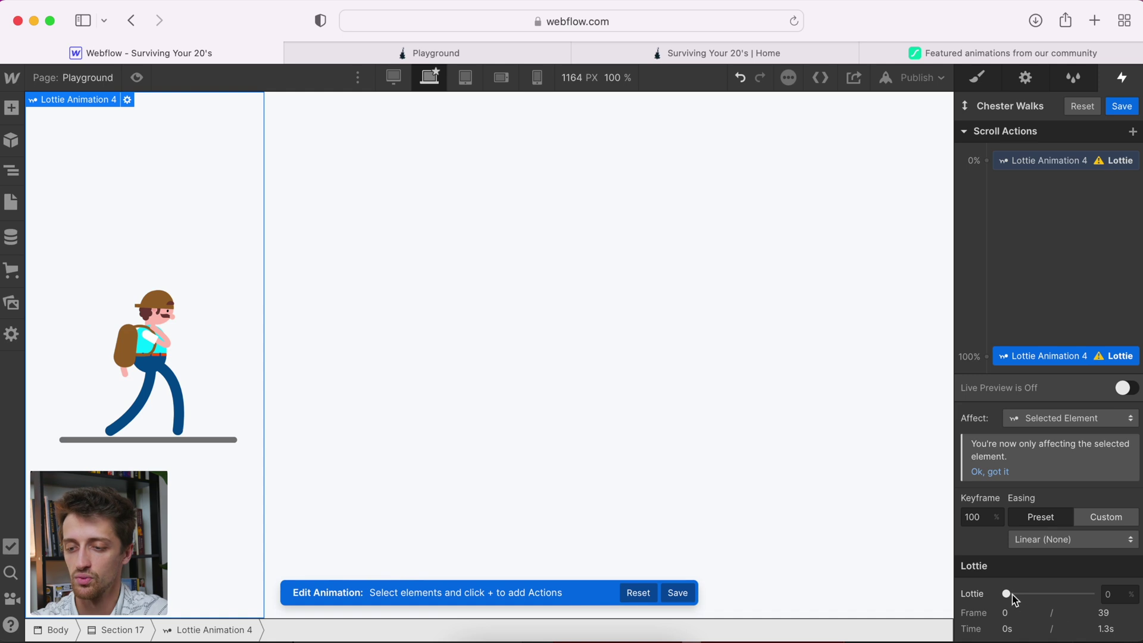
left_click_drag(1009, 595, 1104, 594)
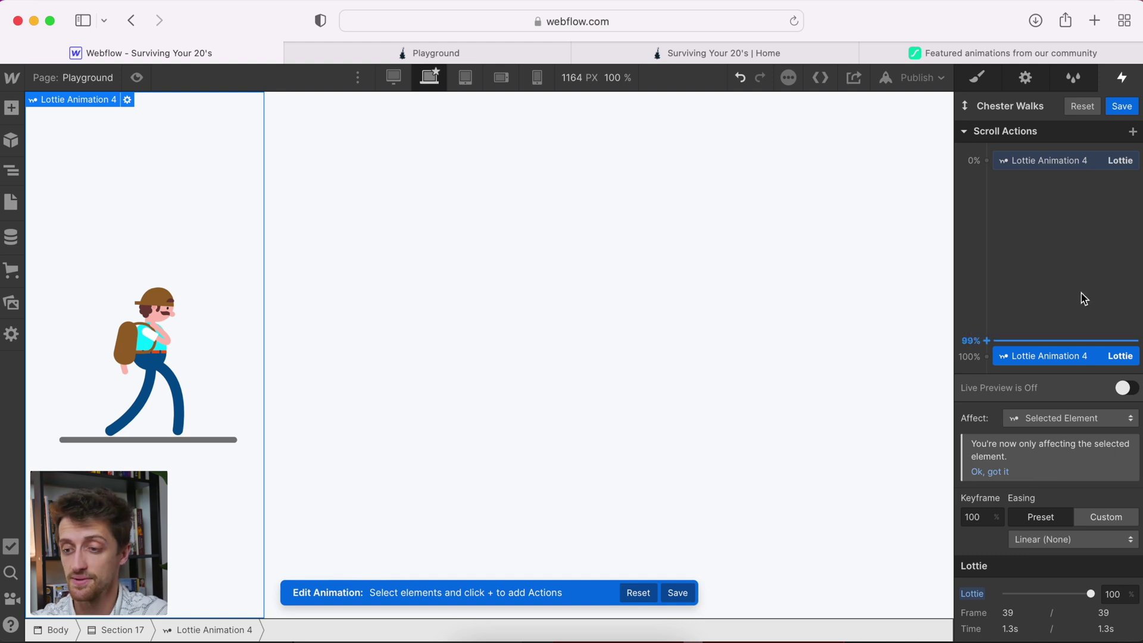
left_click(1073, 161)
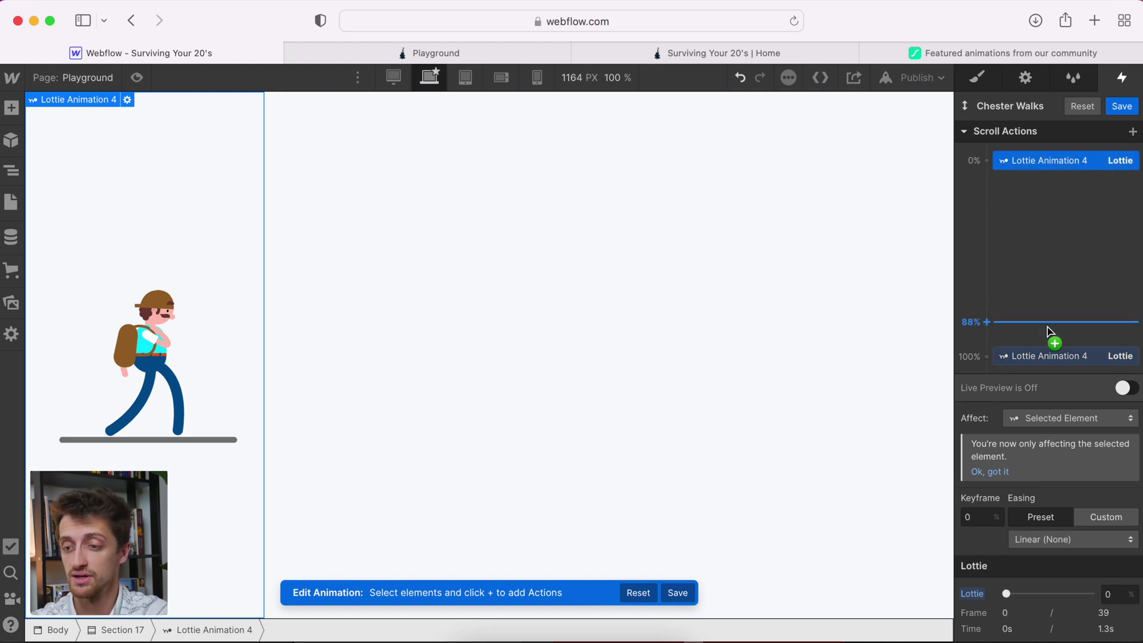
left_click(1054, 356)
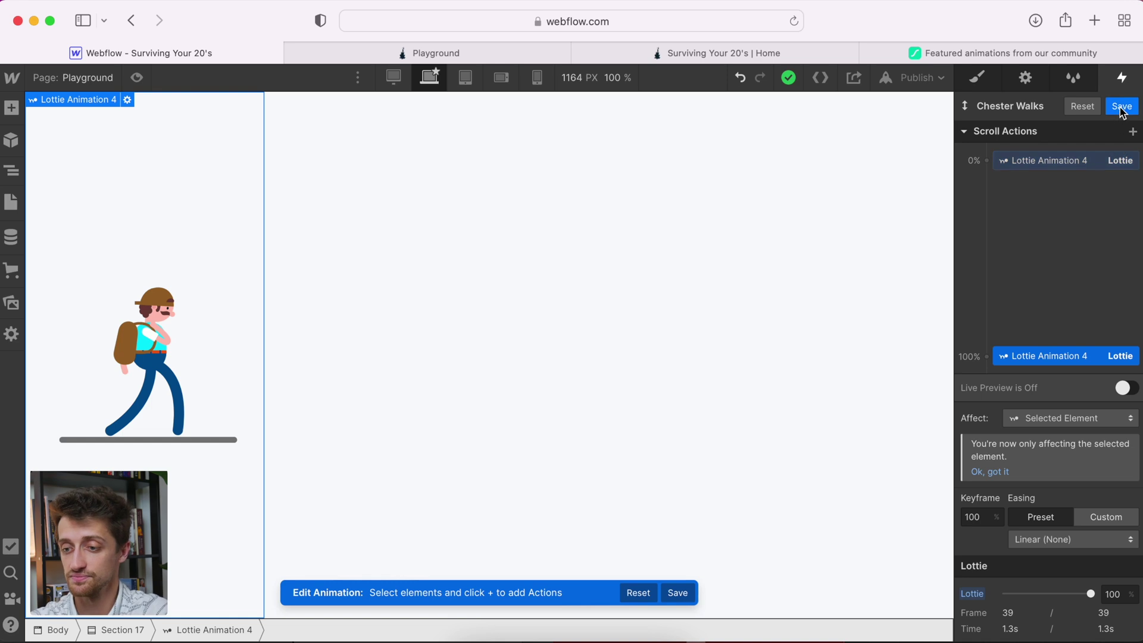
Save Chester Walks, publish to the selected domain, and load the published page.
left_click(1121, 105)
left_click(909, 79)
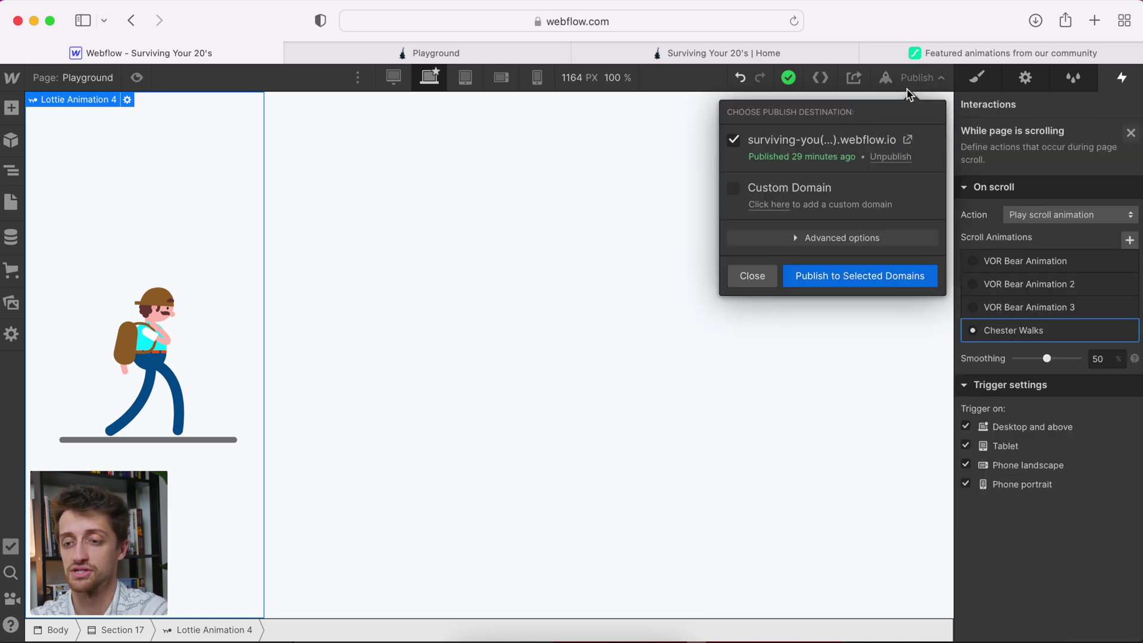
left_click(824, 284)
left_click(794, 21)
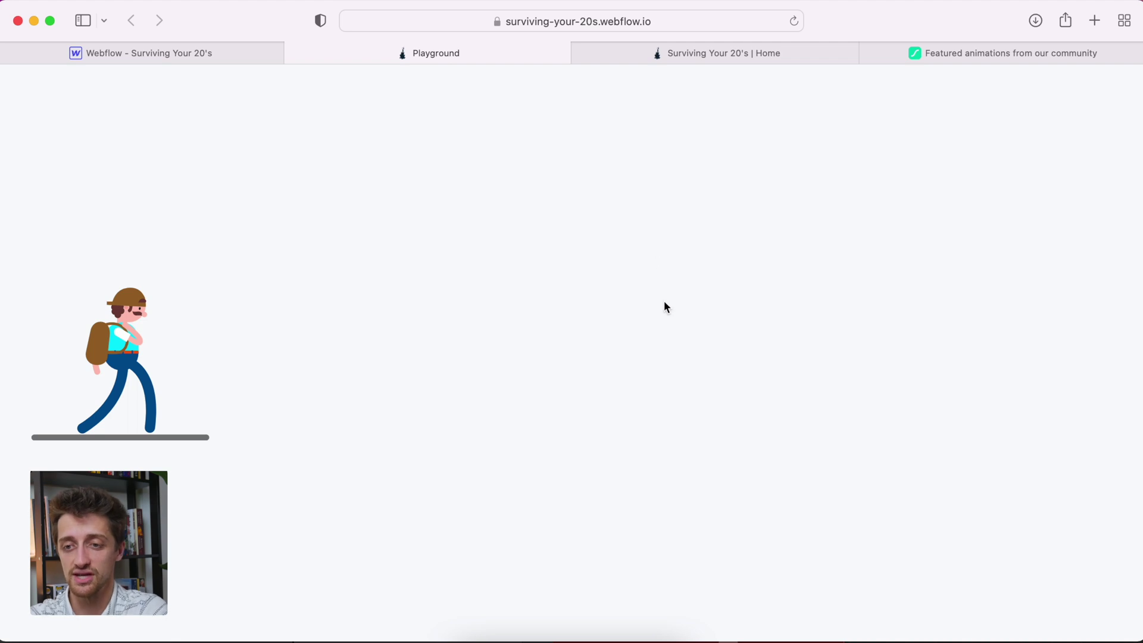
scroll(663, 307, "down", 1)
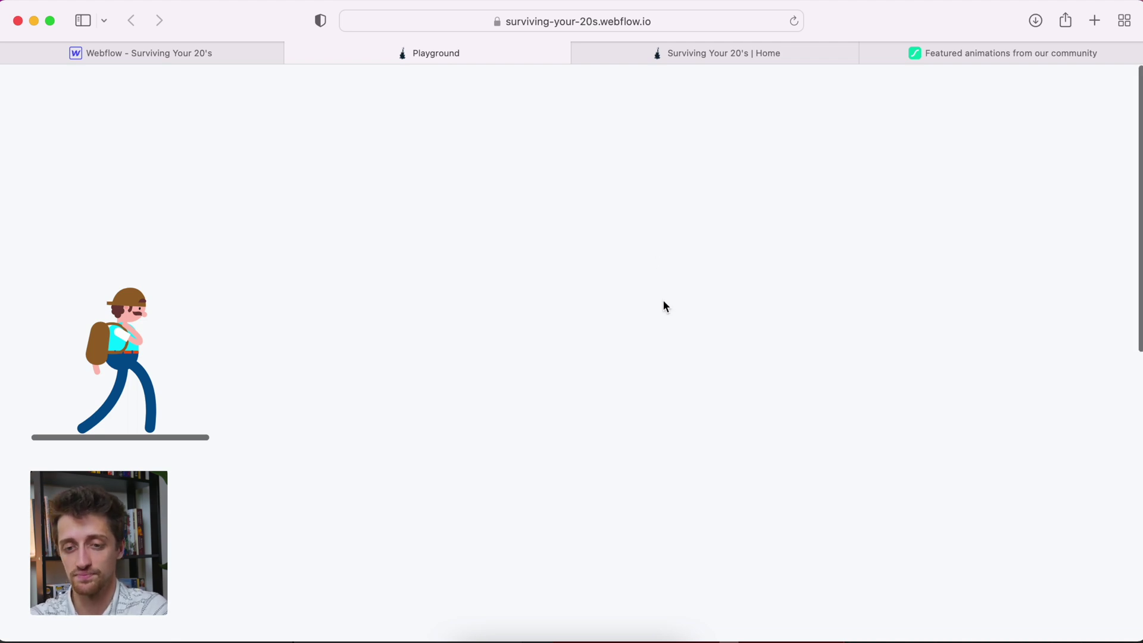
scroll(664, 306, "down", 2)
scroll(663, 306, "down", 2)
scroll(663, 306, "down", 3)
scroll(663, 306, "down", 3)
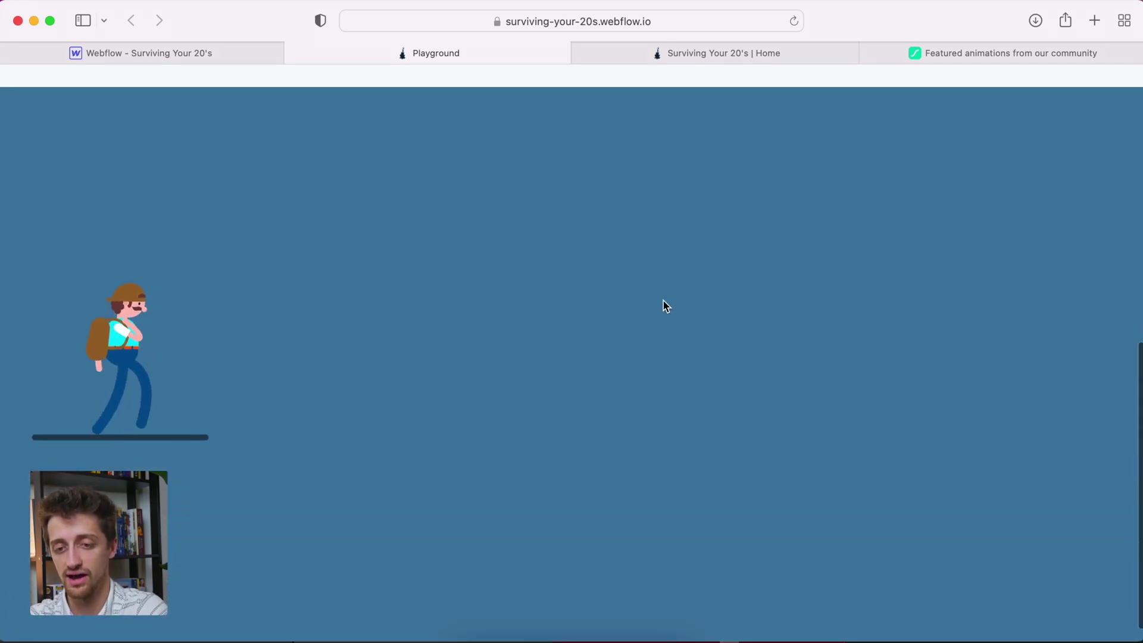
scroll(664, 306, "down", 1)
scroll(664, 306, "up", 1)
scroll(663, 306, "up", 3)
scroll(663, 306, "down", 4)
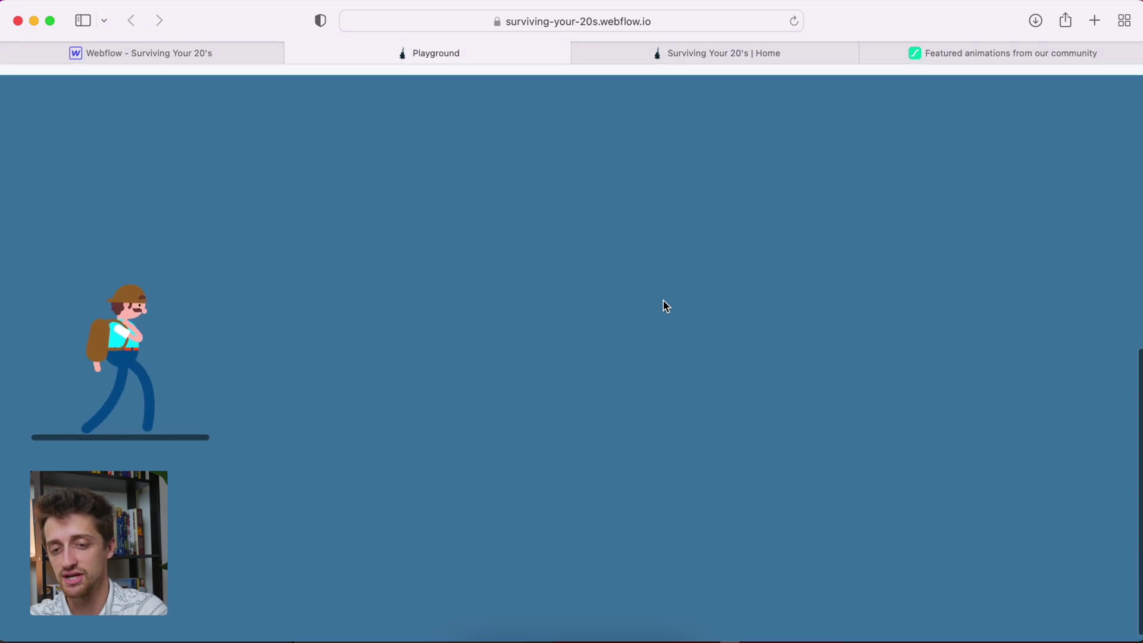
scroll(664, 306, "up", 3)
scroll(663, 306, "up", 1)
scroll(664, 307, "down", 3)
scroll(663, 306, "up", 3)
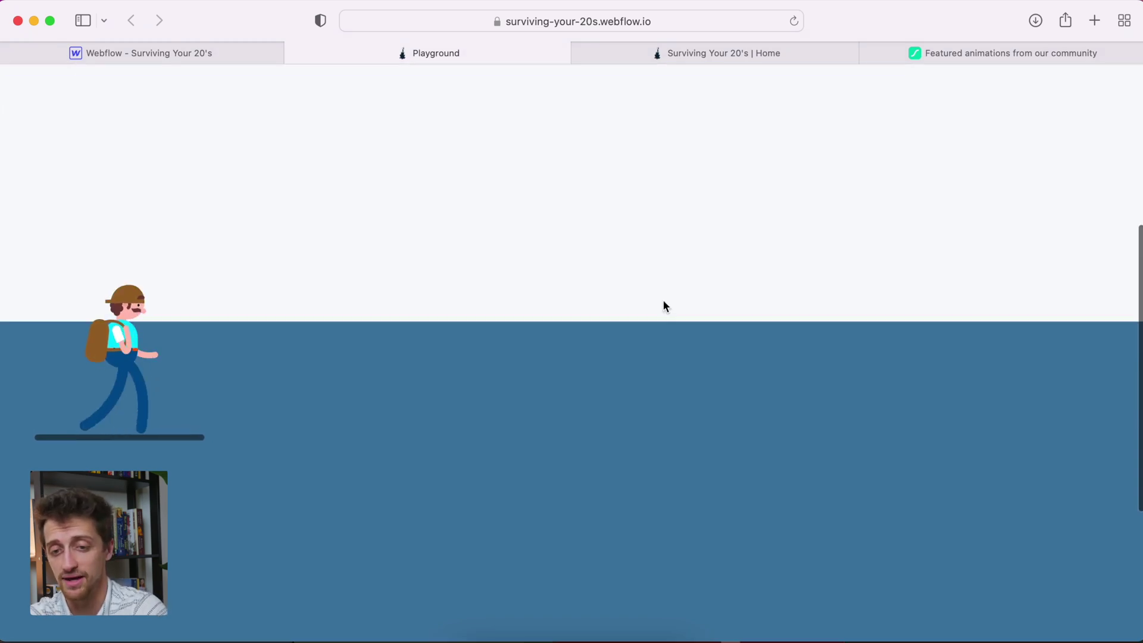
scroll(663, 307, "up", 3)
scroll(664, 306, "down", 2)
scroll(664, 306, "down", 2)
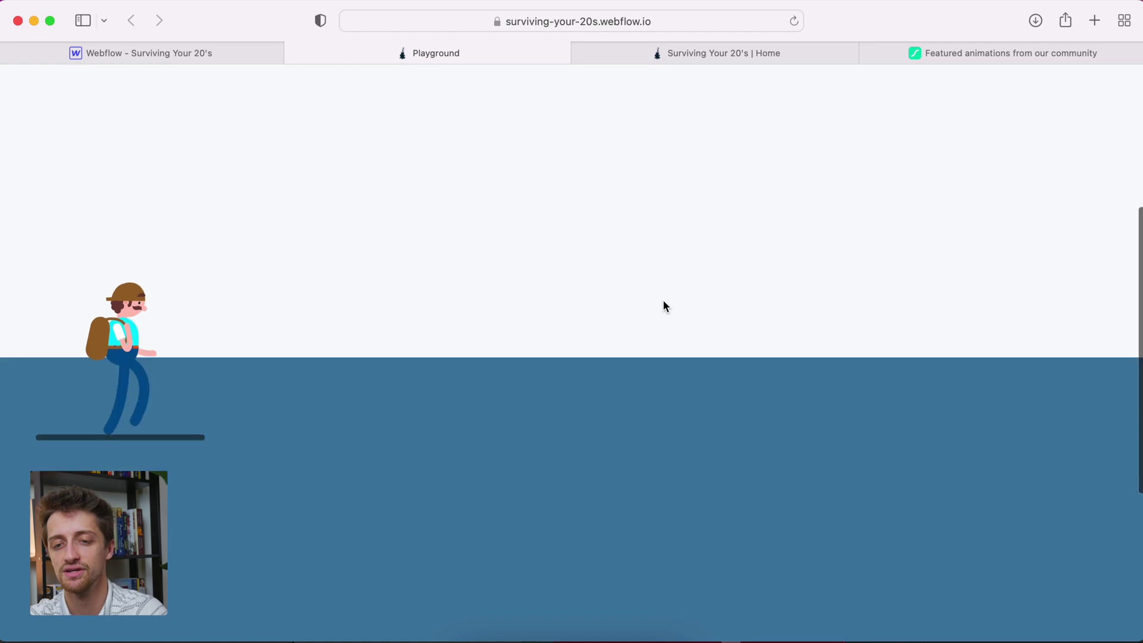
scroll(663, 306, "down", 3)
scroll(663, 306, "up", 2)
scroll(664, 307, "down", 1)
scroll(663, 307, "down", 2)
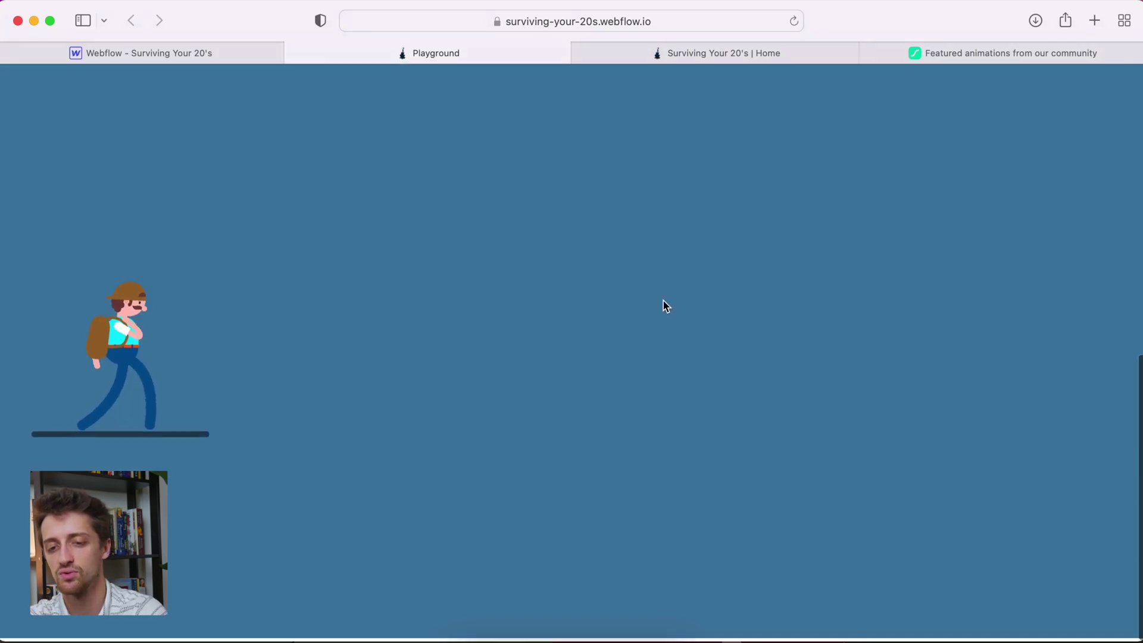
scroll(663, 306, "up", 3)
scroll(664, 306, "up", 1)
scroll(664, 306, "down", 1)
scroll(663, 307, "down", 2)
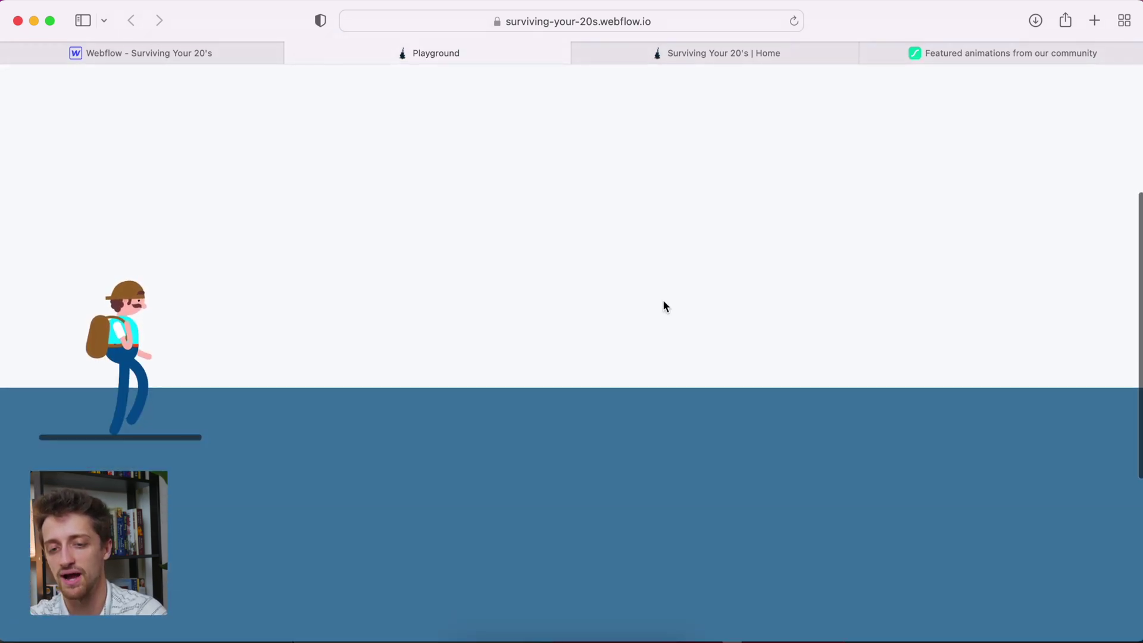